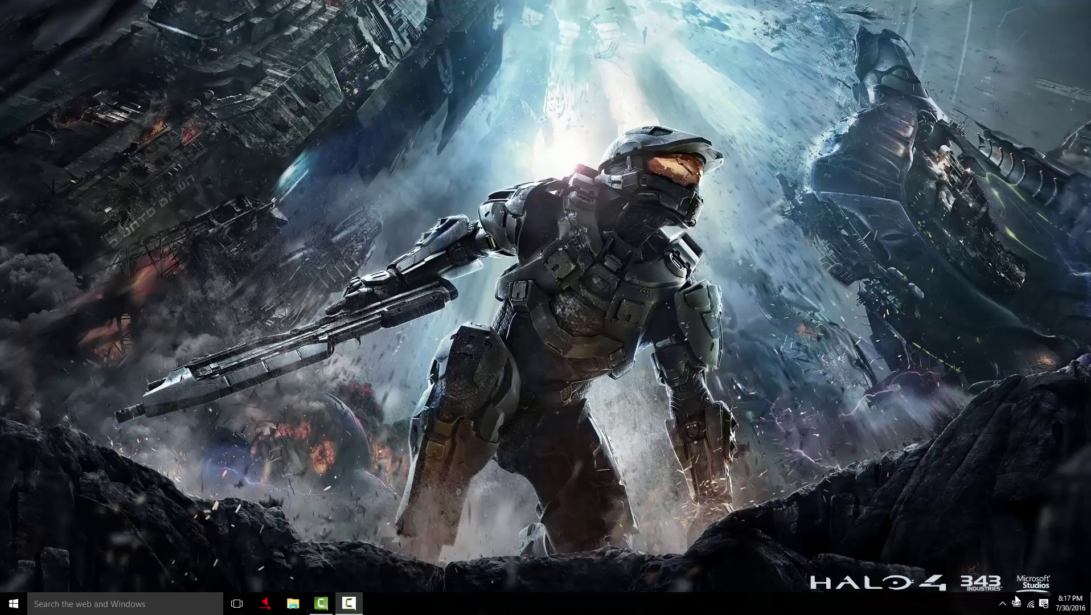
- Toggle Wi-Fi off in the network flyout, leaving it switched off
left_click(1031, 606)
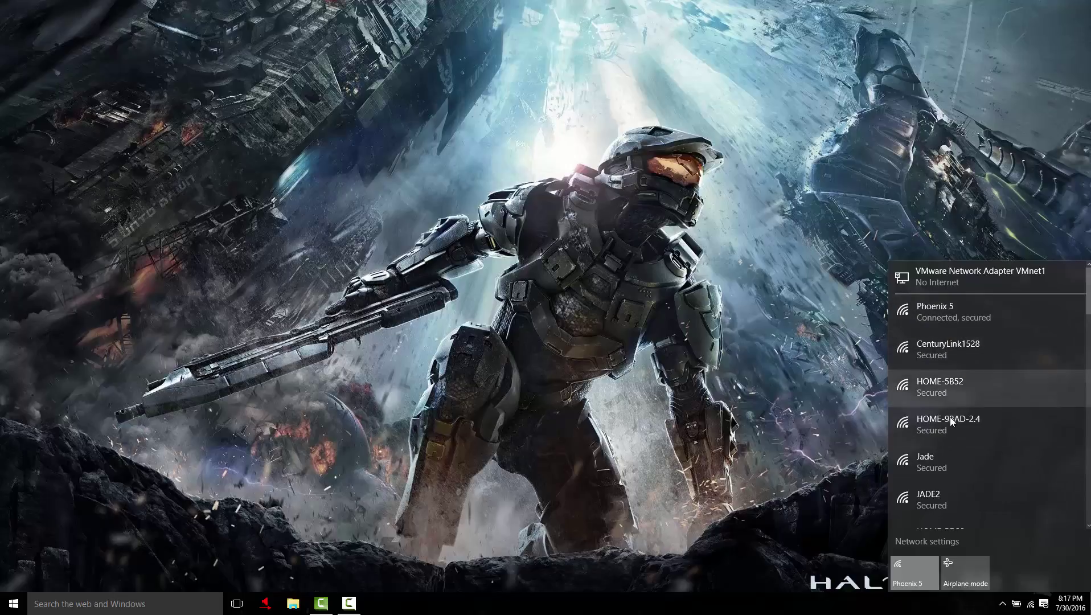
left_click(910, 567)
left_click(910, 575)
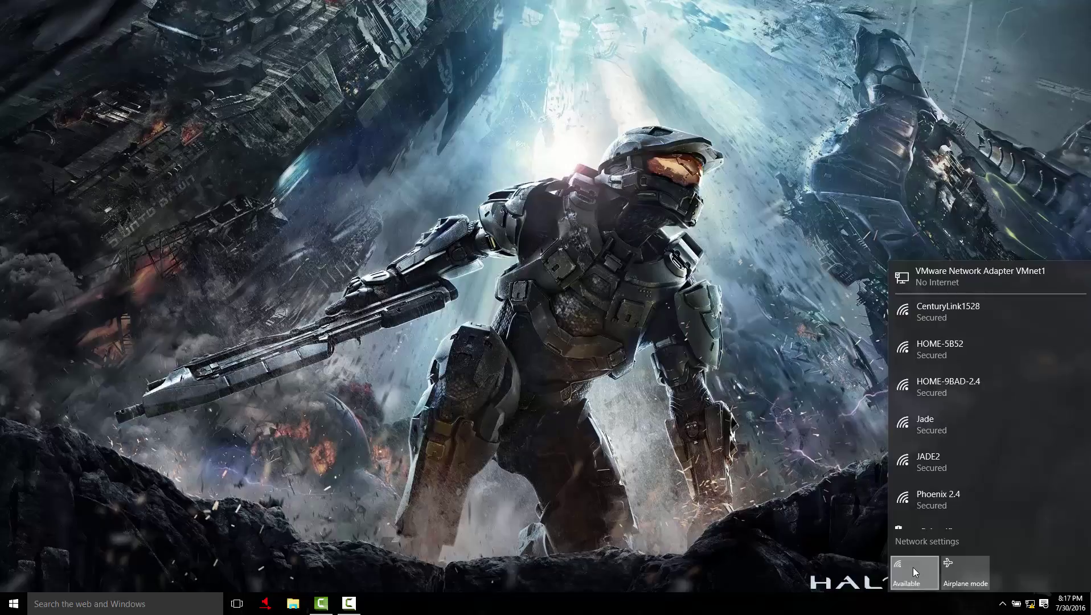
left_click(913, 571)
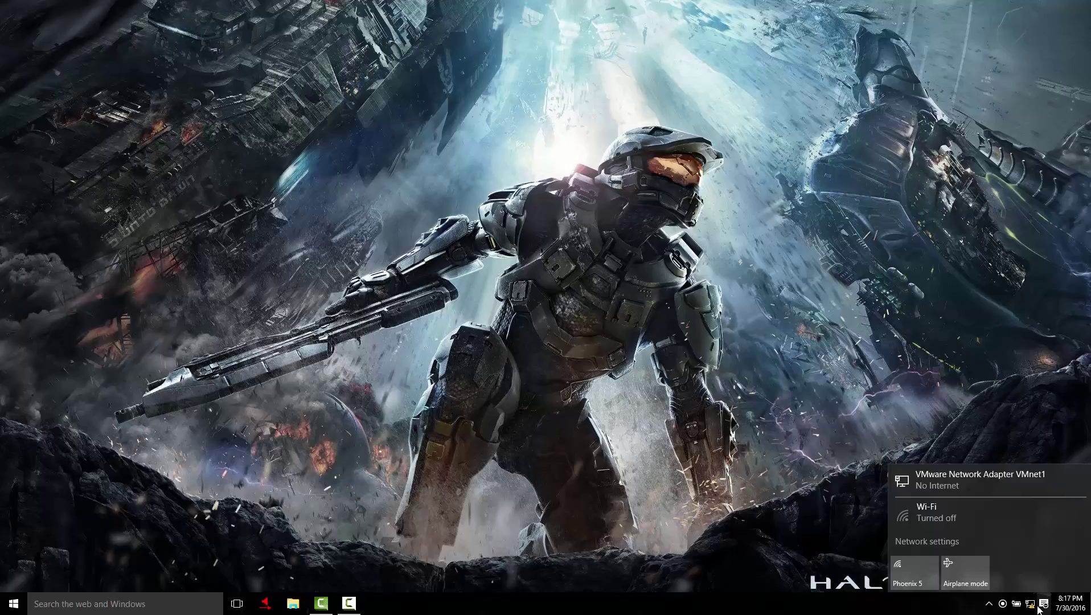
left_click(1034, 608)
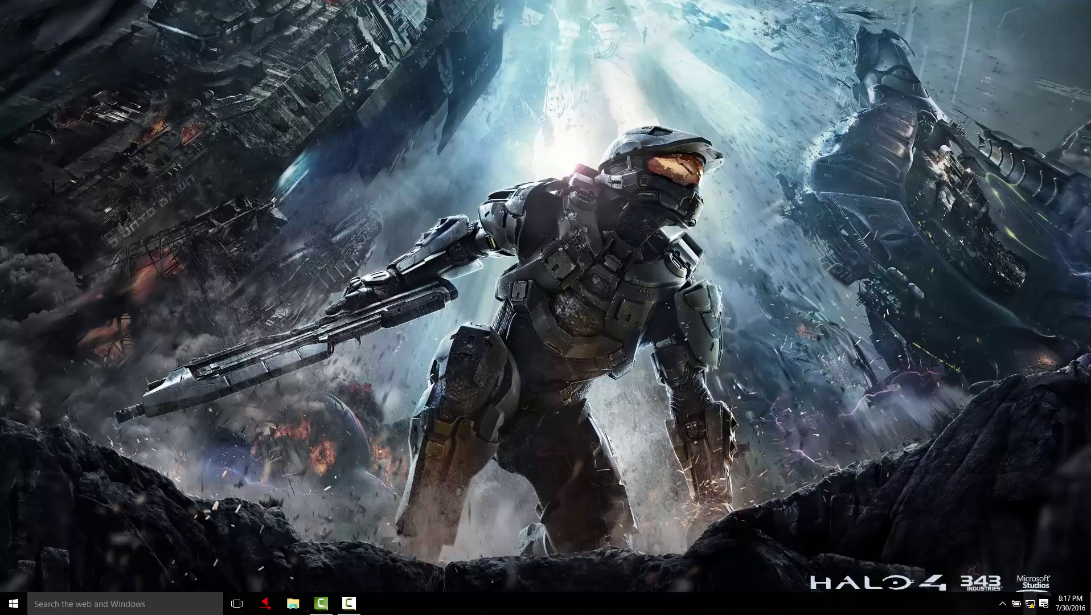
- Switch Wi-Fi back on from the network flyout and dismiss it
left_click(1031, 605)
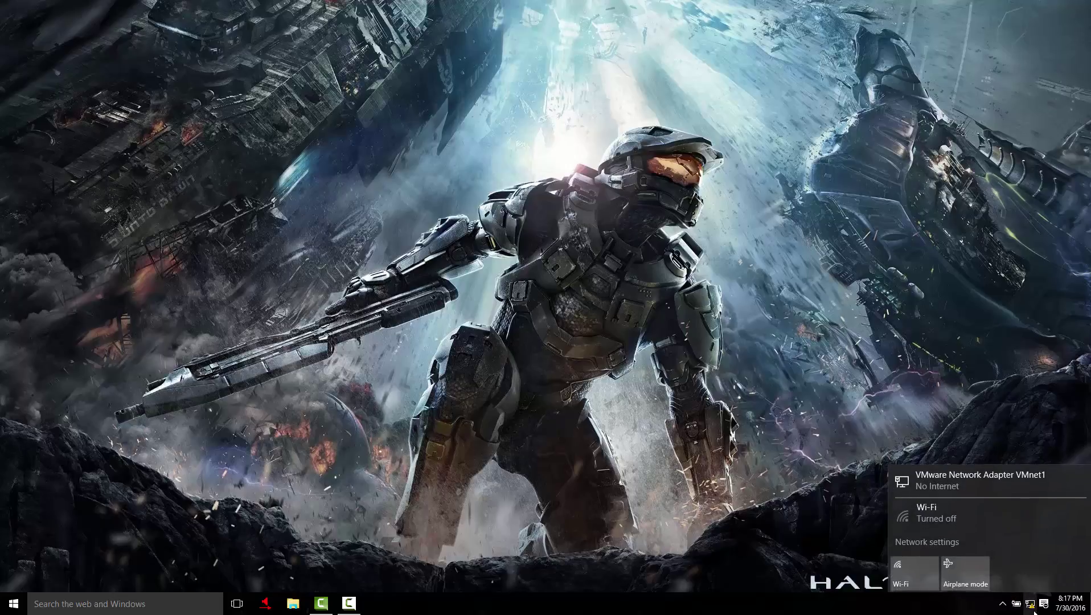
left_click(910, 578)
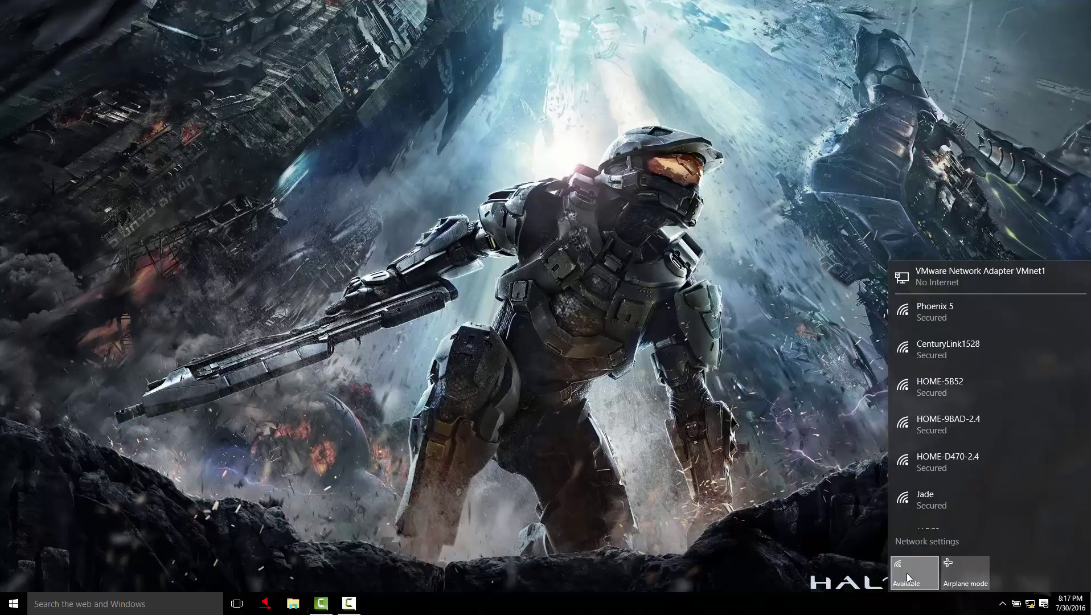
left_click(628, 407)
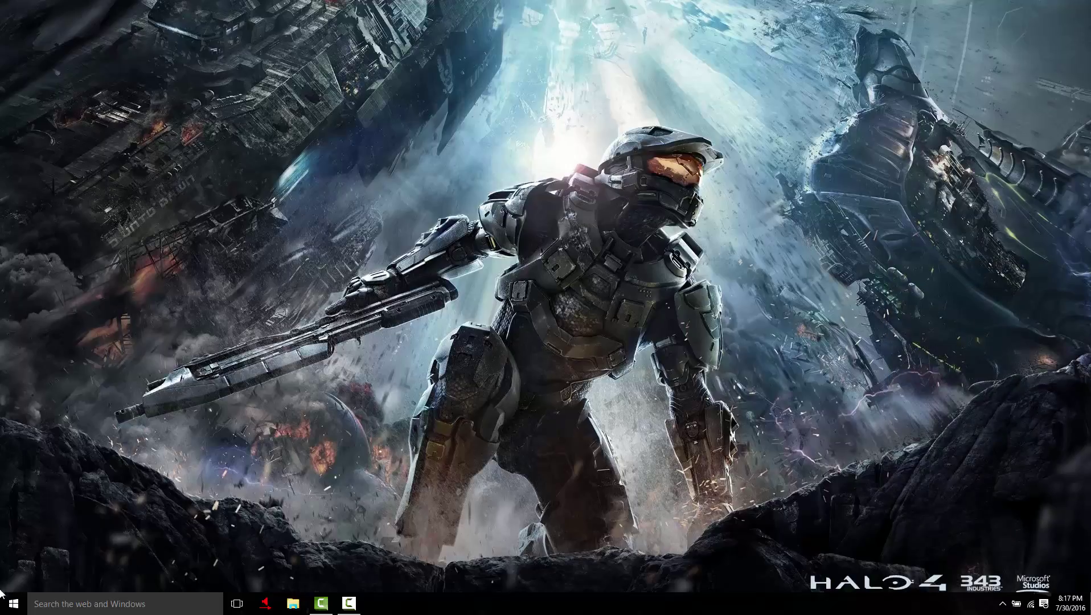
- Launch Device Manager from a Start search for 'device manager' and centre its window
left_click(8, 608)
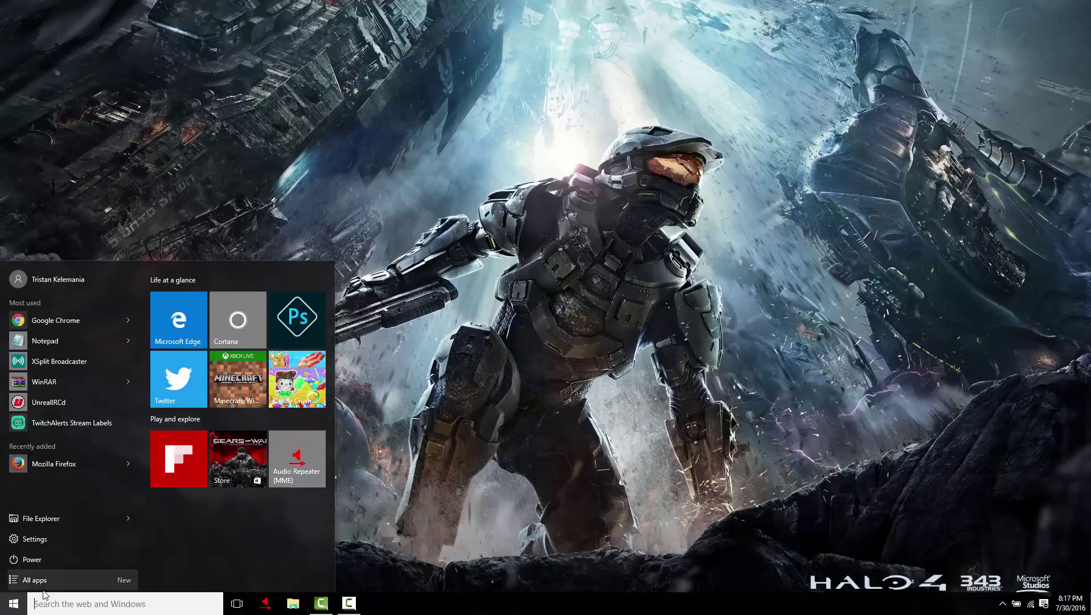
type("device manager")
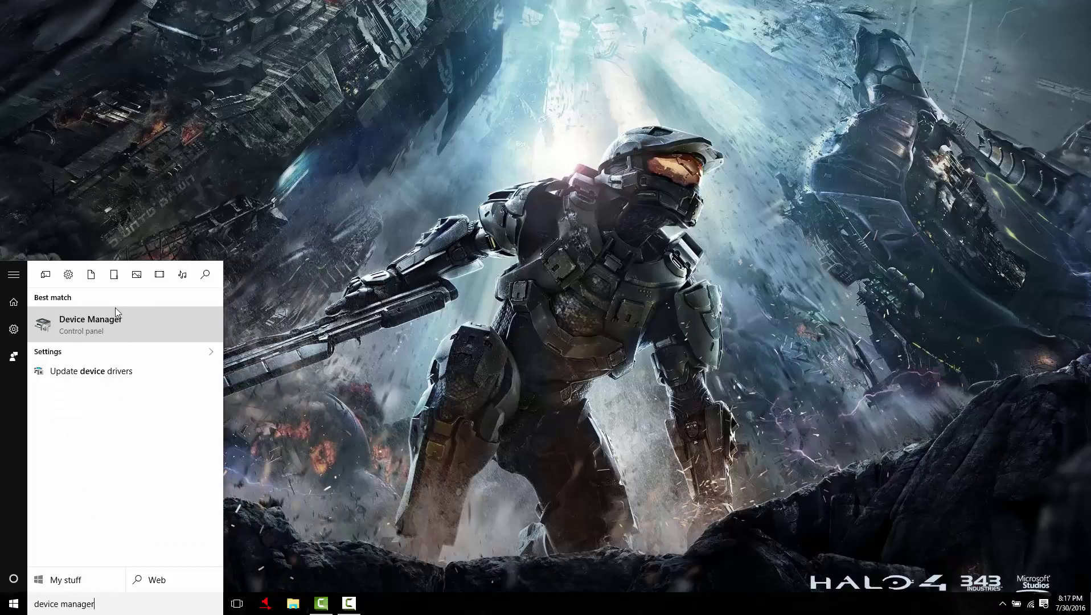
left_click(85, 324)
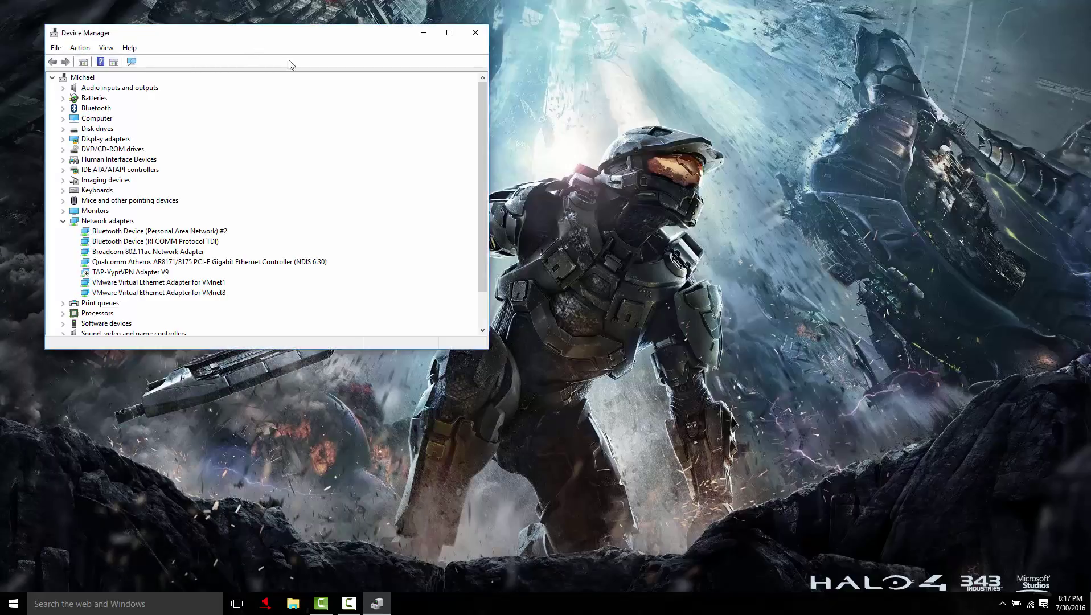
left_click_drag(260, 44, 438, 135)
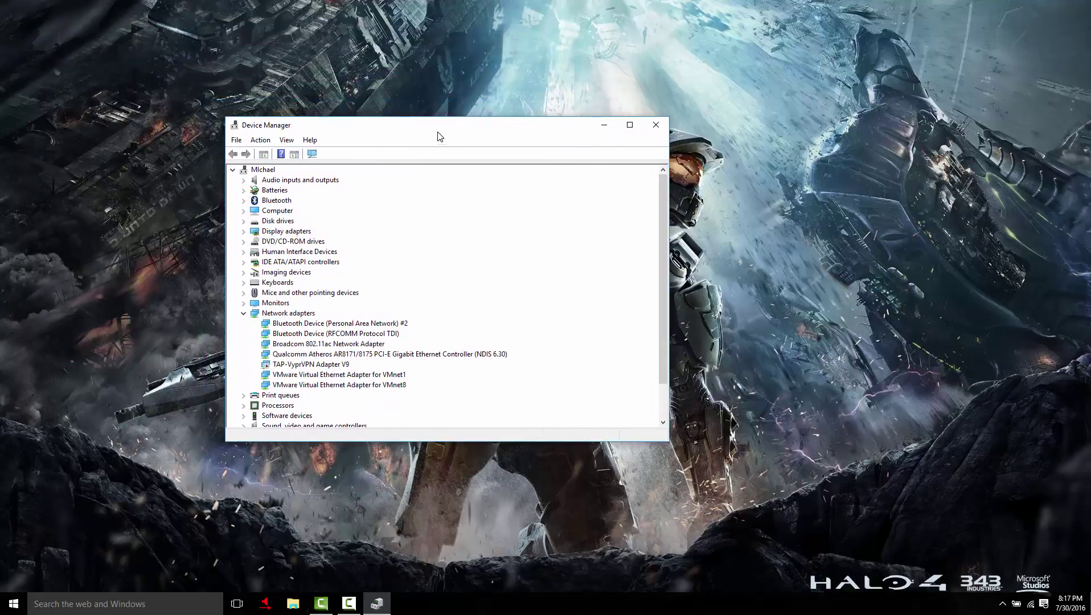
- Expand Network adapters and select the Broadcom 802.11ac Network Adapter
left_click(265, 314)
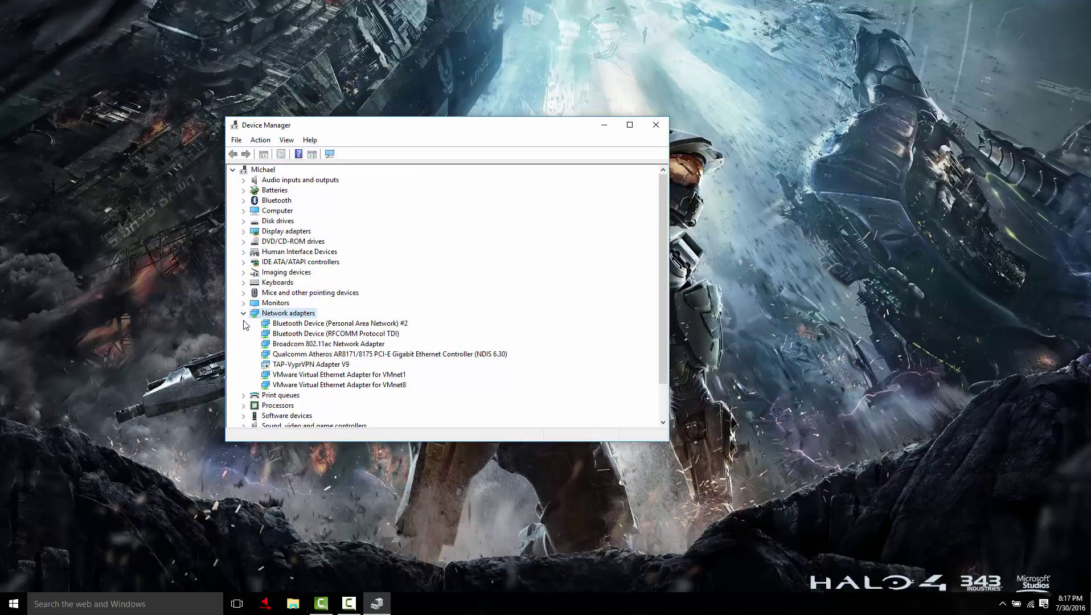
left_click(243, 314)
left_click(244, 314)
left_click(324, 356)
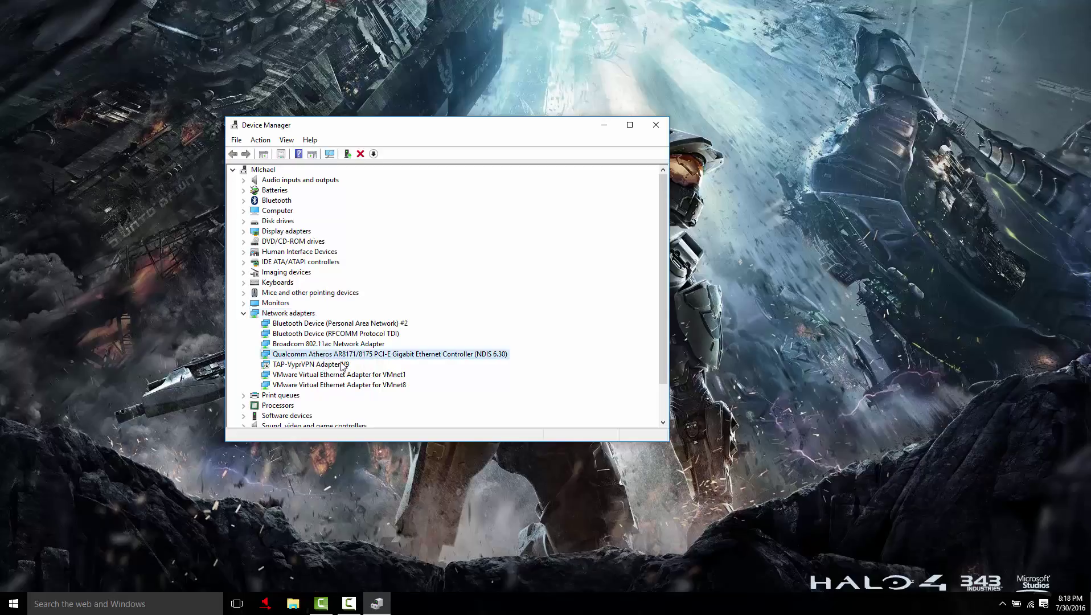
left_click(342, 344)
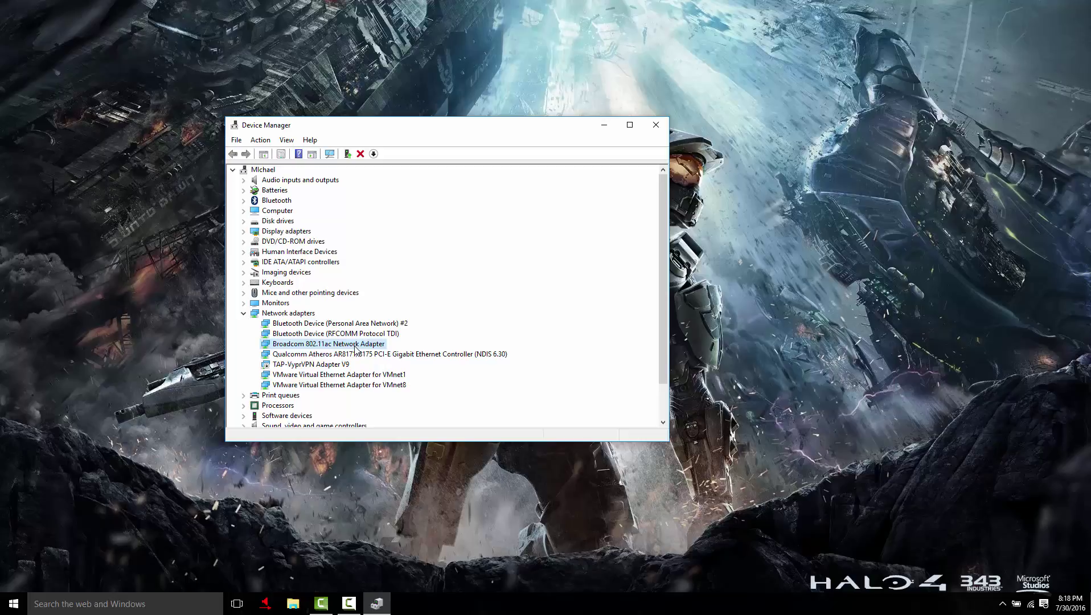
- Uninstall the Broadcom 802.11ac adapter from the Driver tab of its Properties and confirm
double_click(355, 344)
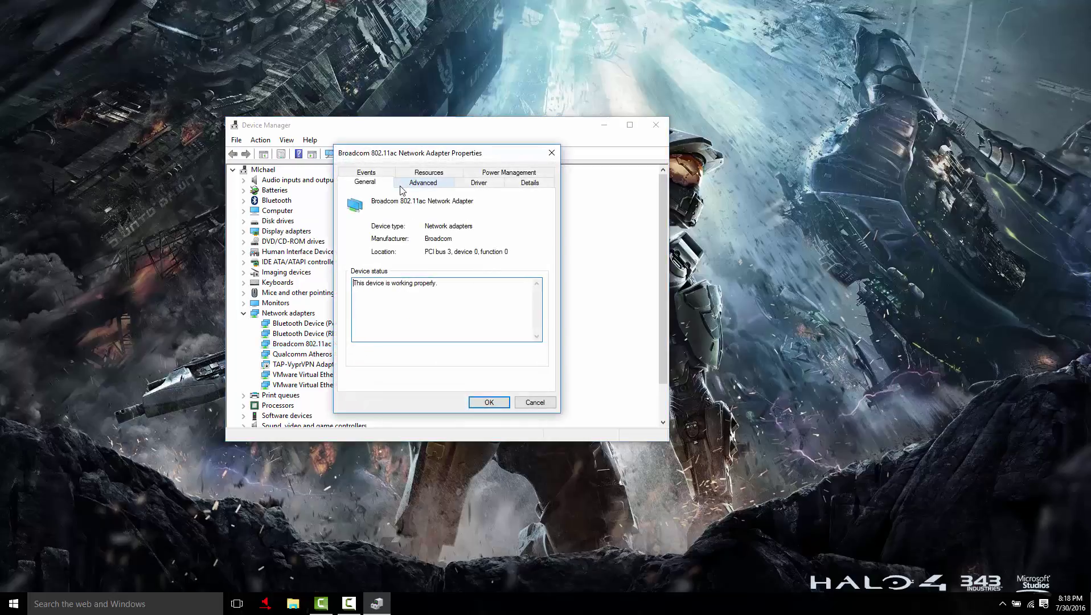
left_click(409, 185)
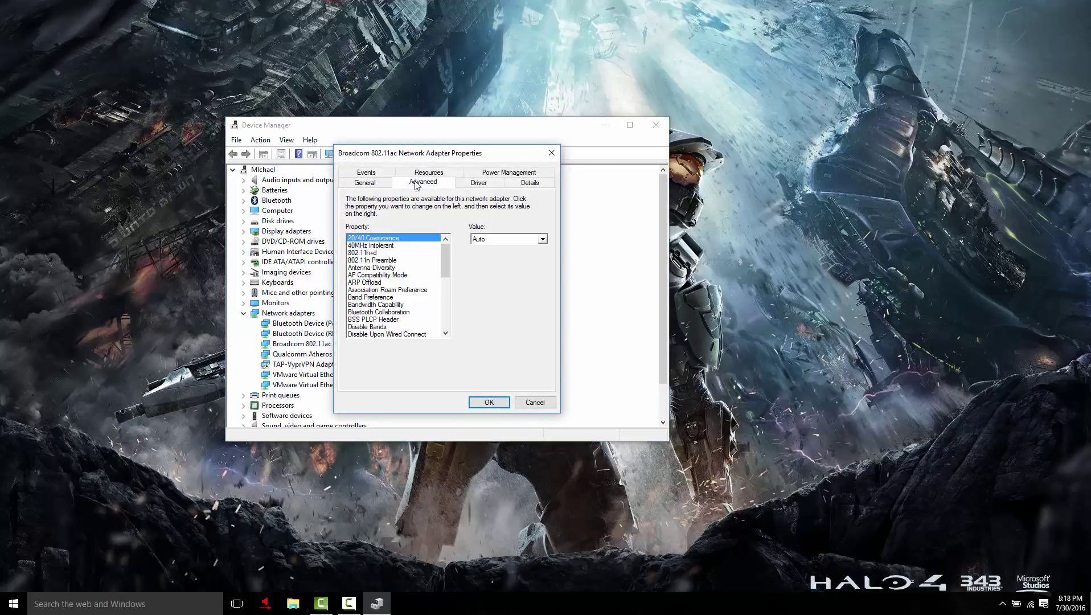
left_click(483, 188)
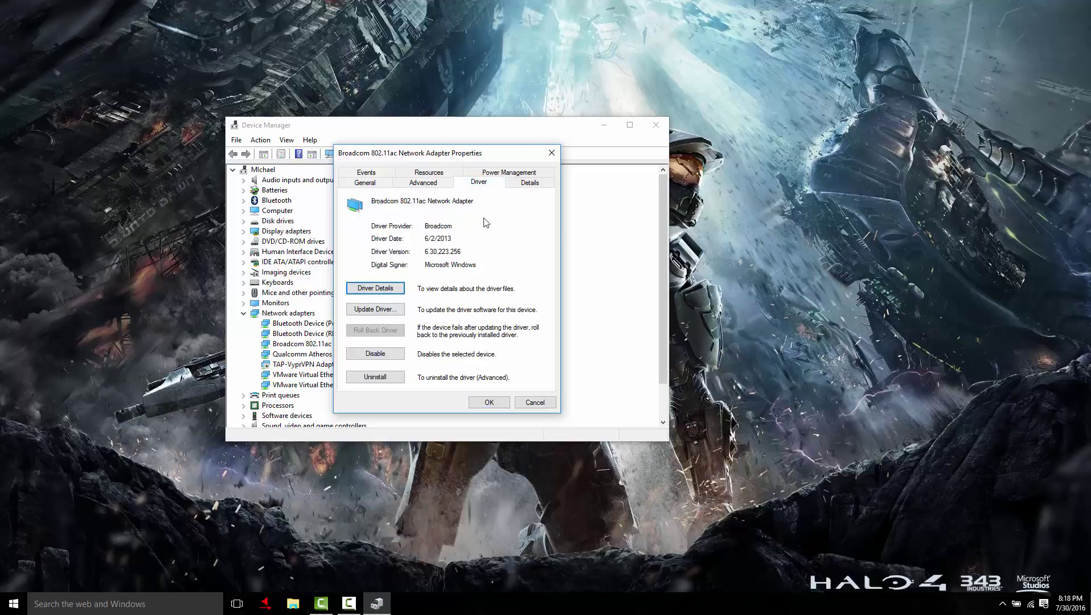
left_click(381, 381)
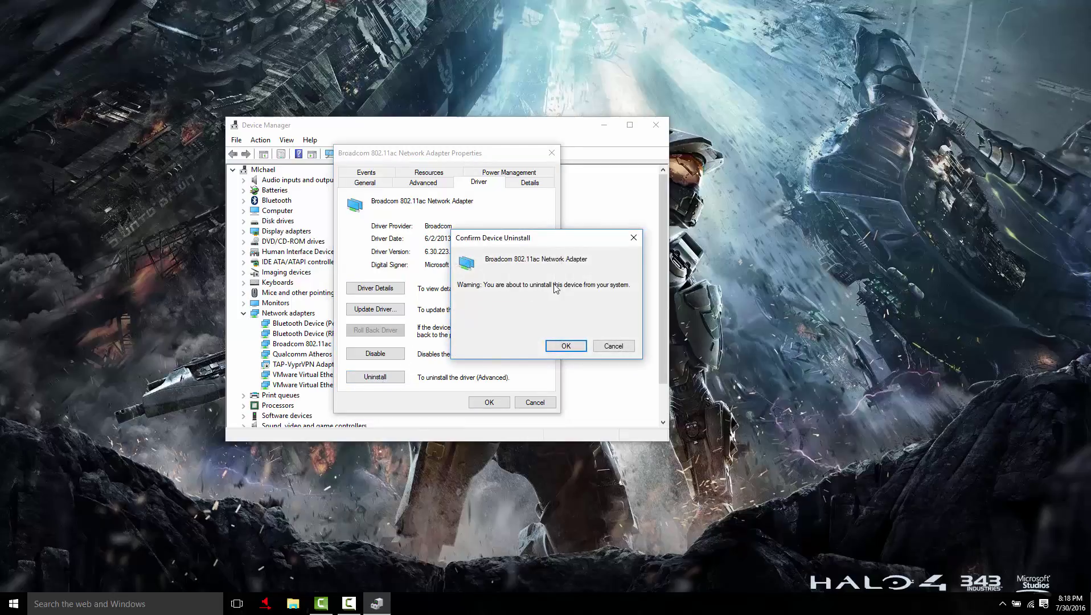
left_click(576, 343)
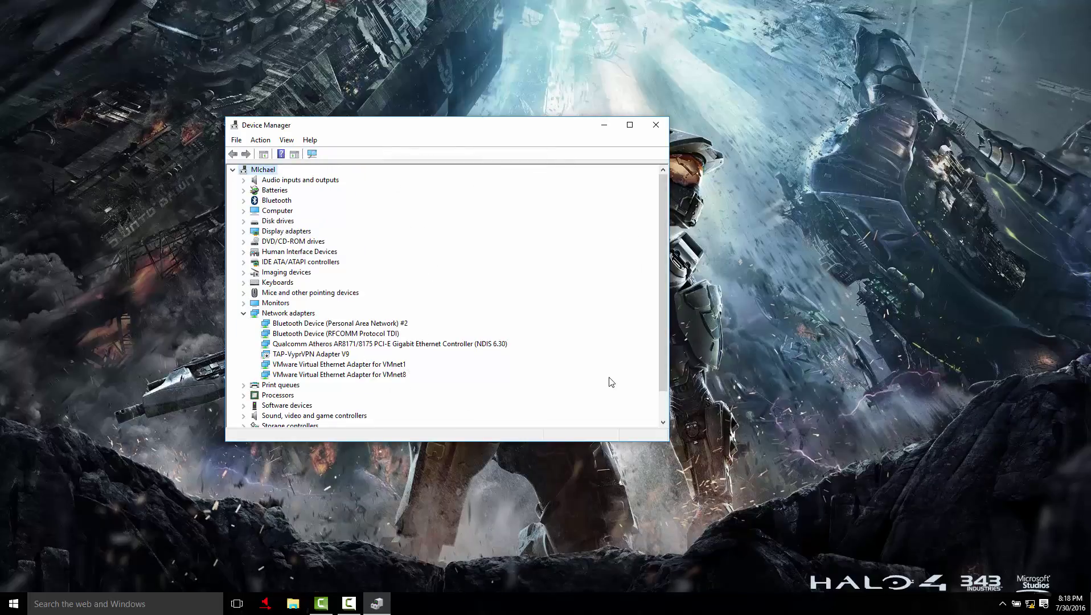
- Scan for hardware changes to reinstall the Broadcom 802.11ac adapter, then select it
left_click(260, 140)
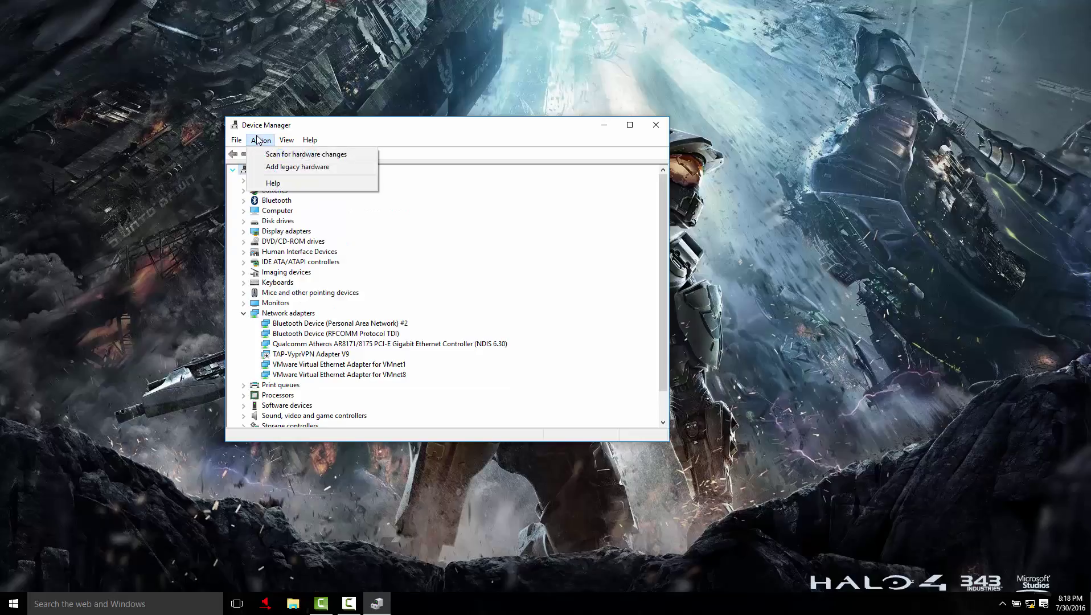
left_click(269, 155)
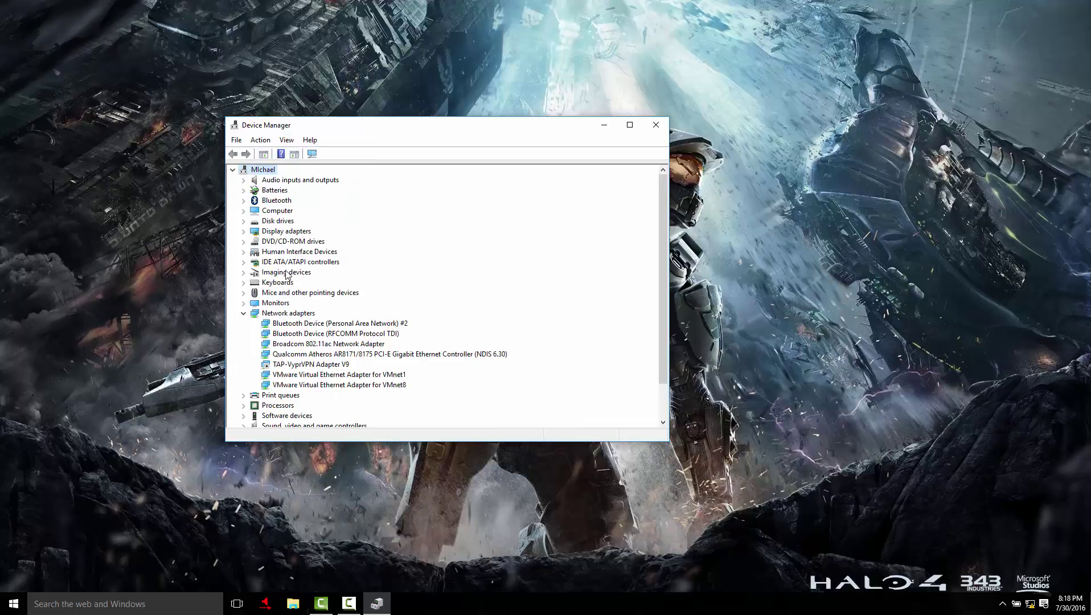
left_click(329, 345)
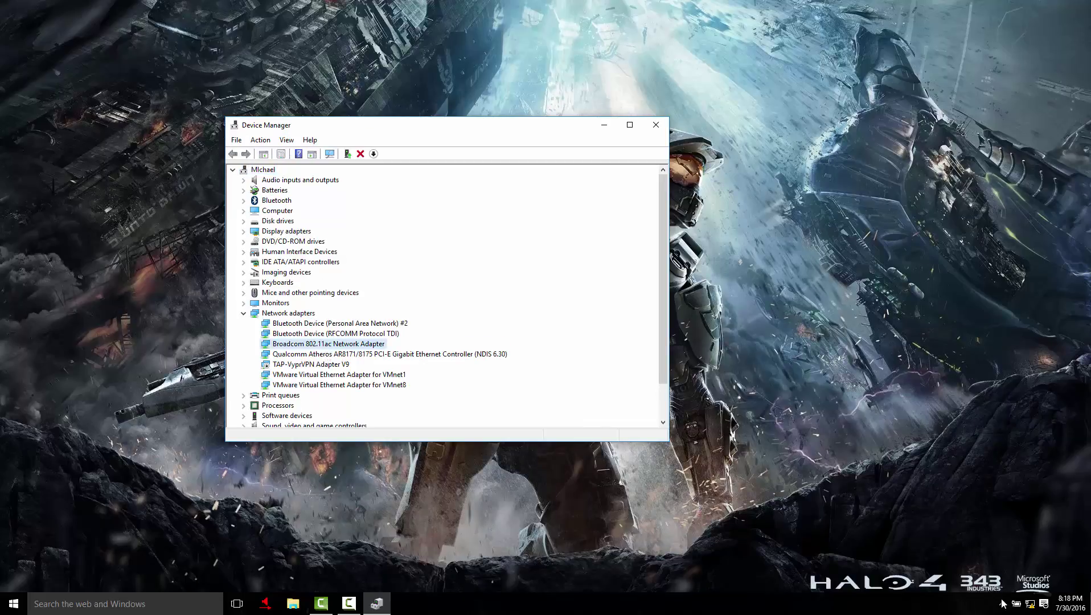
- Check the taskbar Wi-Fi network list for available networks, then close it
left_click(1030, 603)
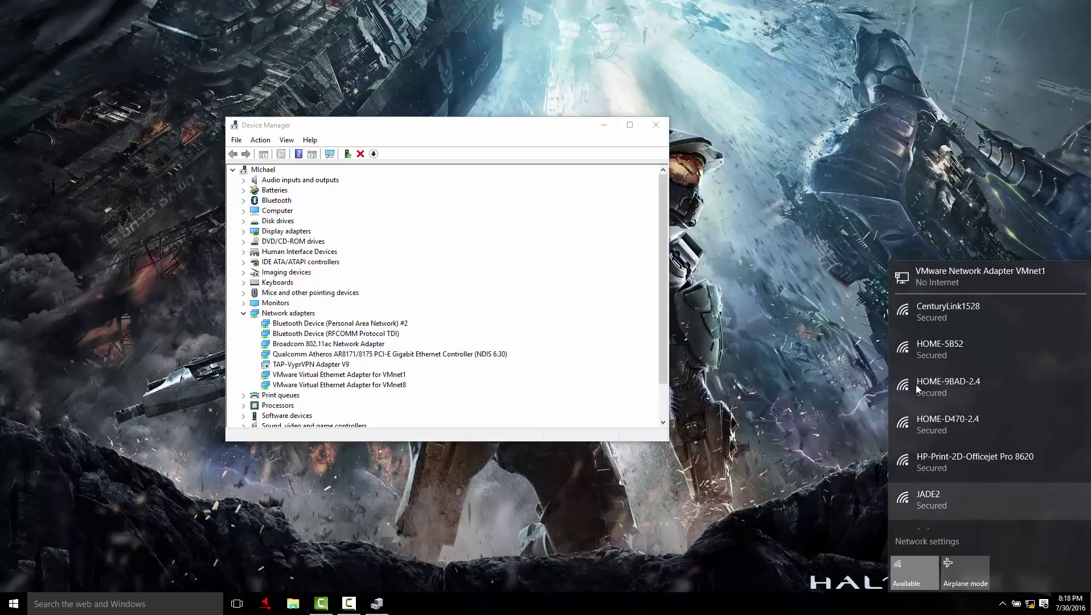
scroll(944, 383, "down", 3)
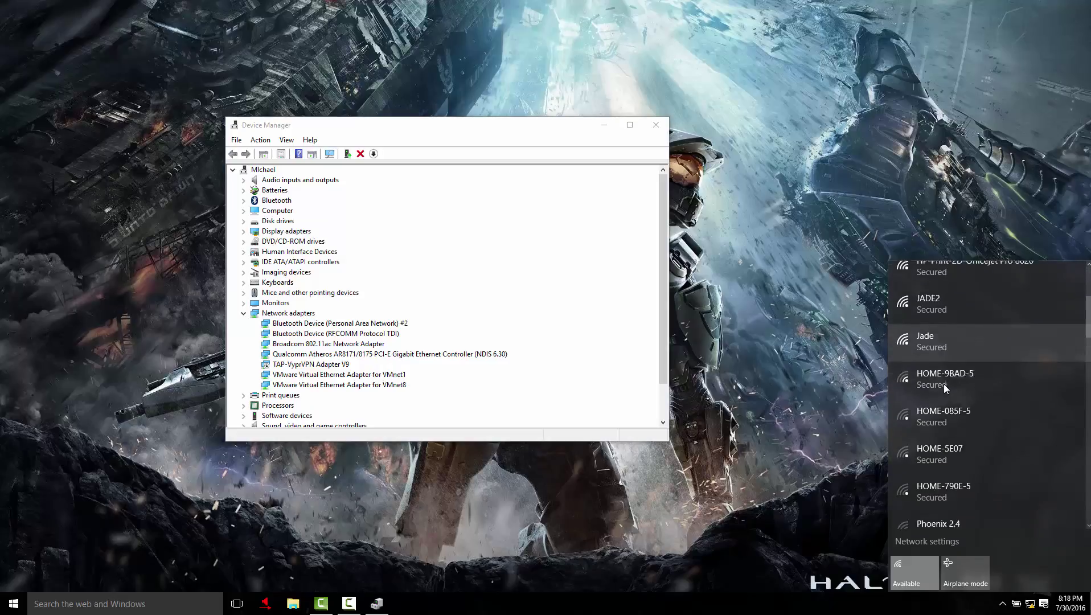
scroll(939, 384, "down", 3)
scroll(933, 384, "up", 6)
left_click(830, 363)
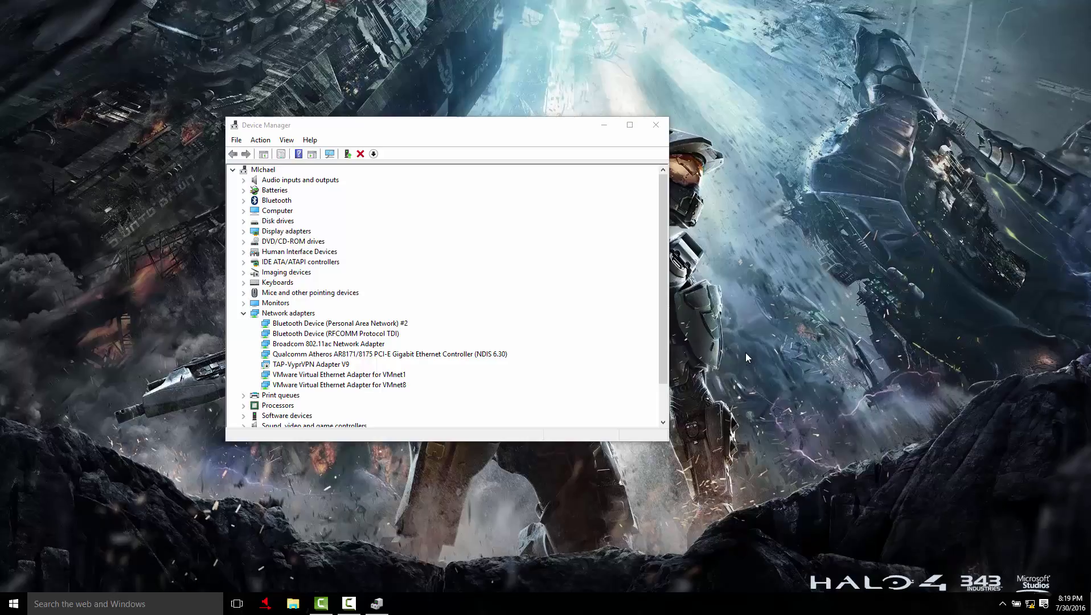
- Uninstall the Qualcomm Atheros AR8171/8175 Ethernet controller with 'Delete the driver software' left unchecked
left_click(353, 355)
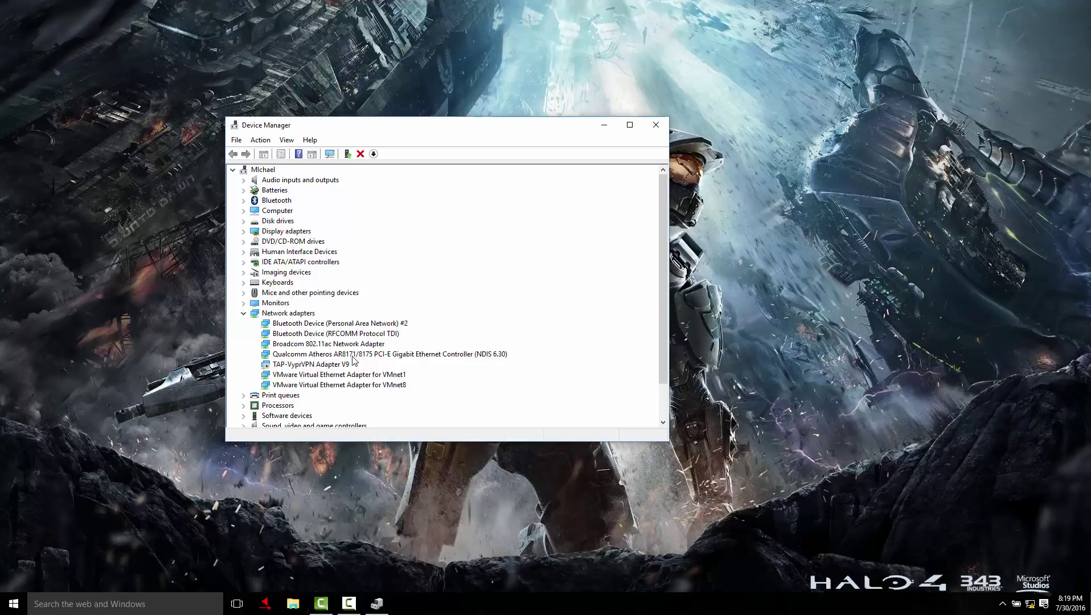
double_click(427, 354)
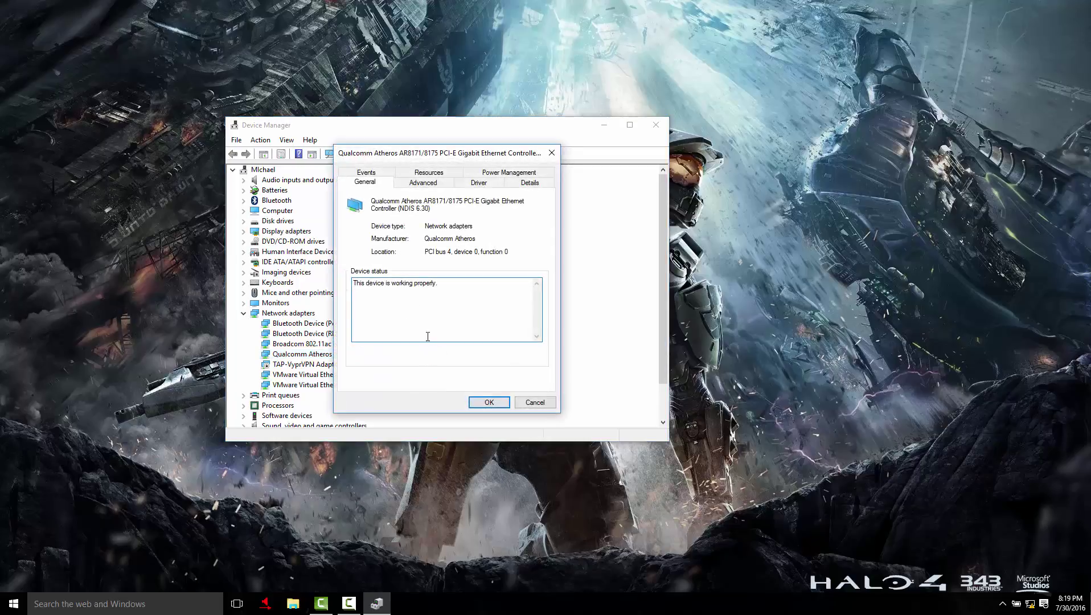
left_click(468, 186)
left_click(375, 377)
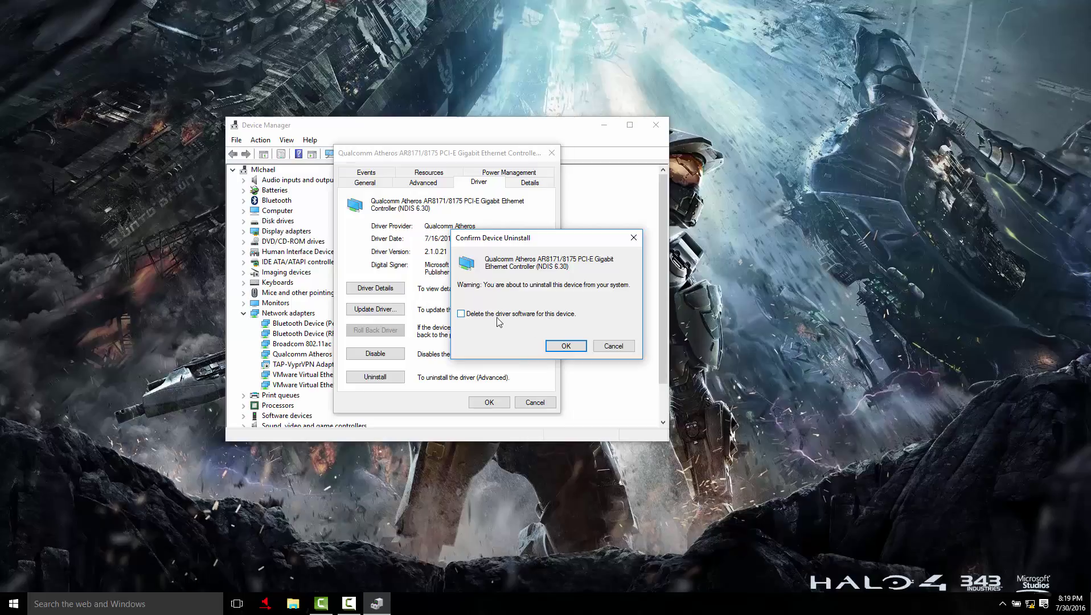
left_click(461, 314)
left_click(461, 314)
left_click(569, 347)
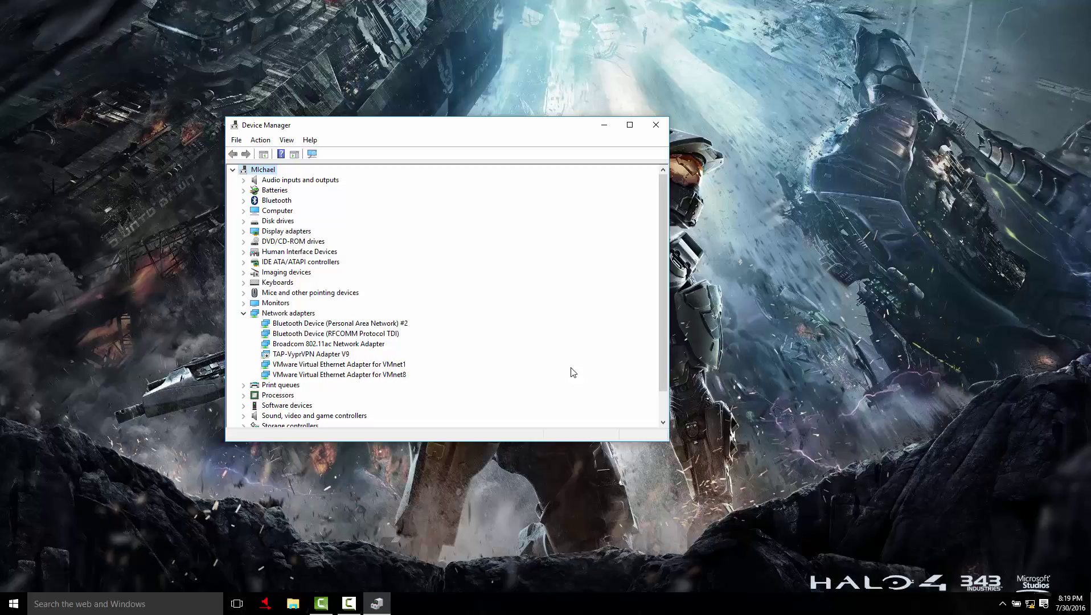
- Scan for hardware changes and select the restored Qualcomm Atheros Ethernet controller
left_click(262, 142)
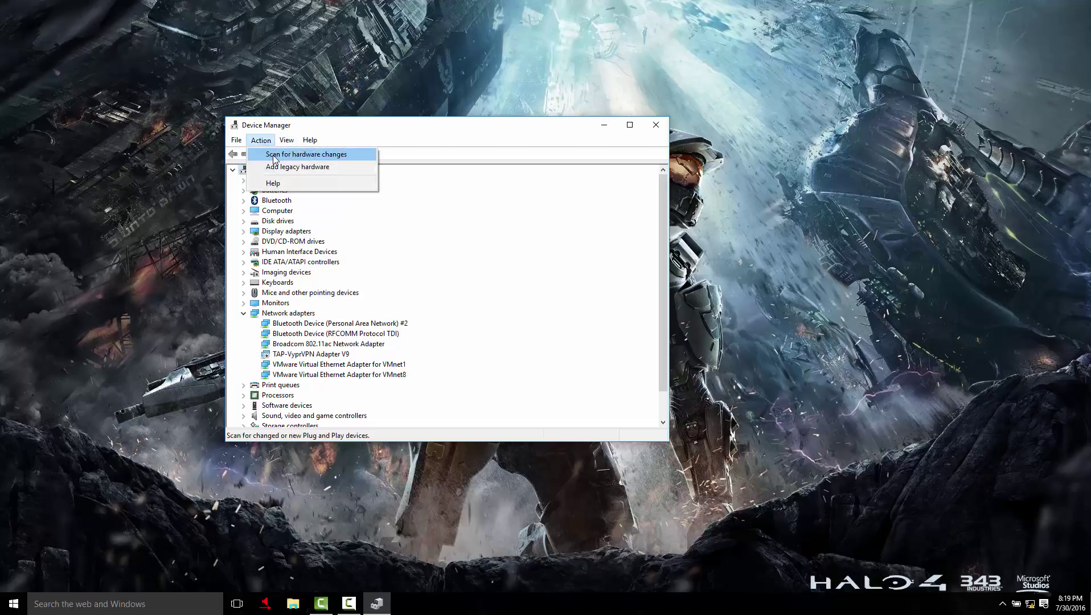
left_click(273, 155)
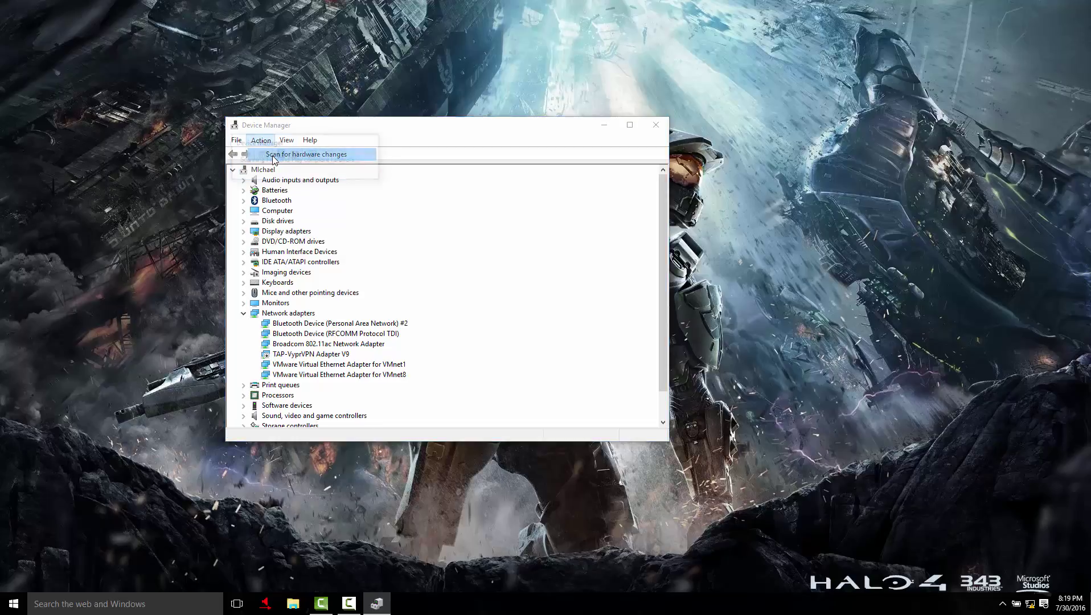
left_click(354, 354)
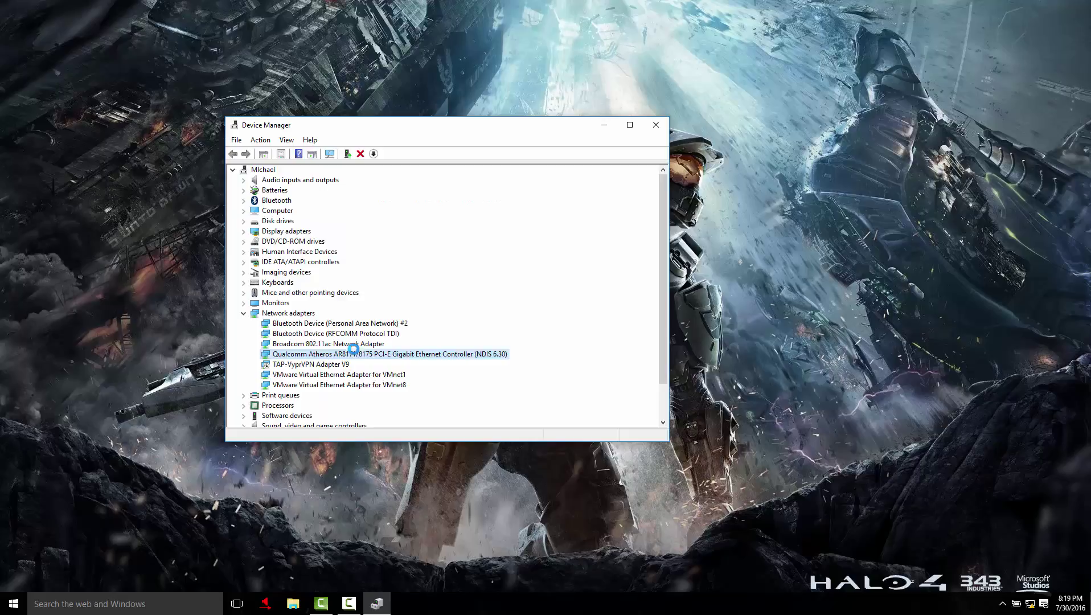